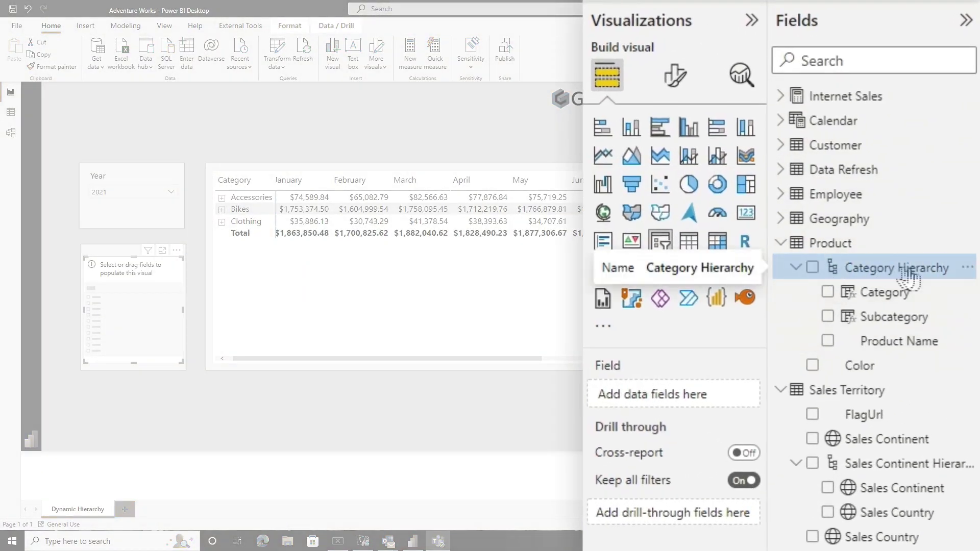
Step: Select the matrix to show its Category Hierarchy rows, Month columns and Total Sales Amount values
{"action": "left_click_drag", "start_coordinate": [887, 273], "coordinate": [887, 499]}
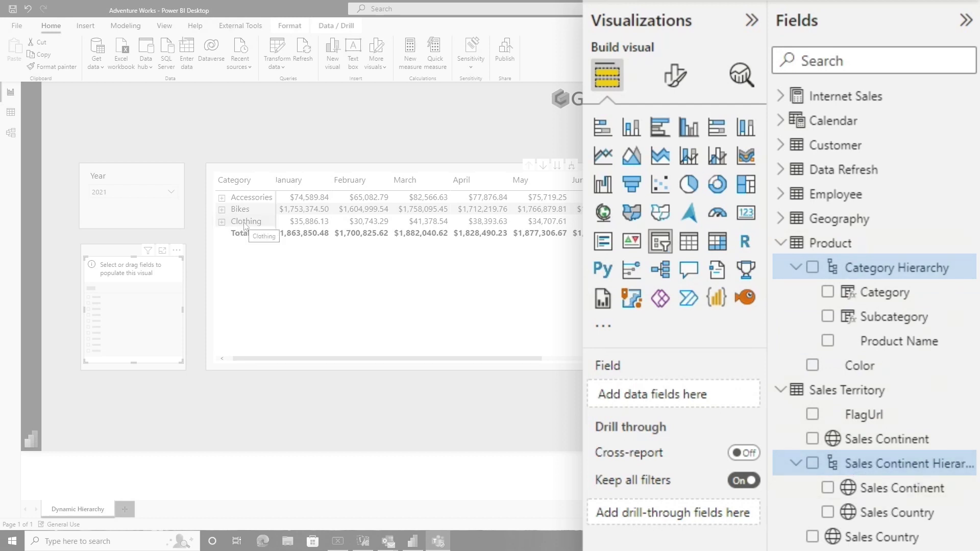
{"action": "left_click", "coordinate": [312, 294]}
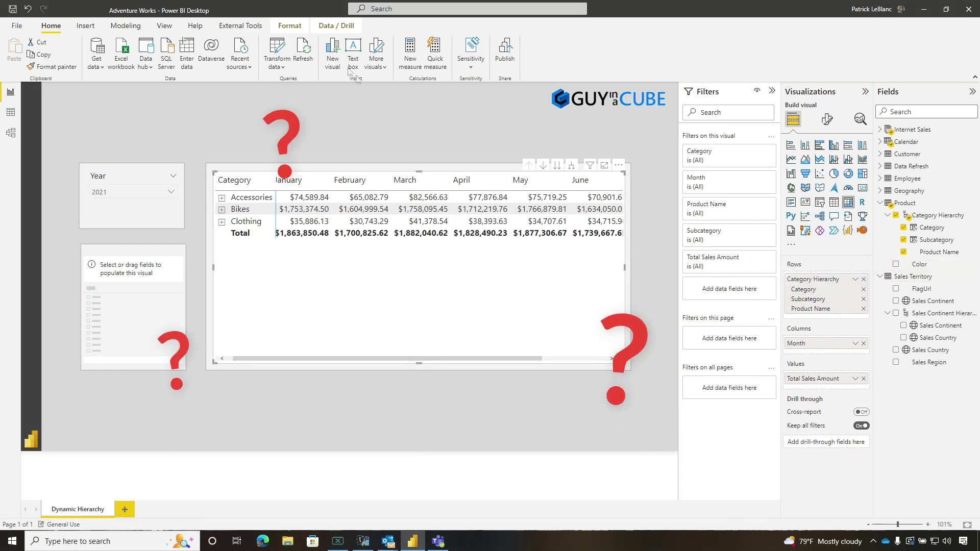
Step: Start a new fields parameter and name it 'Dynamic Hierarchy'
{"action": "left_click", "coordinate": [283, 54]}
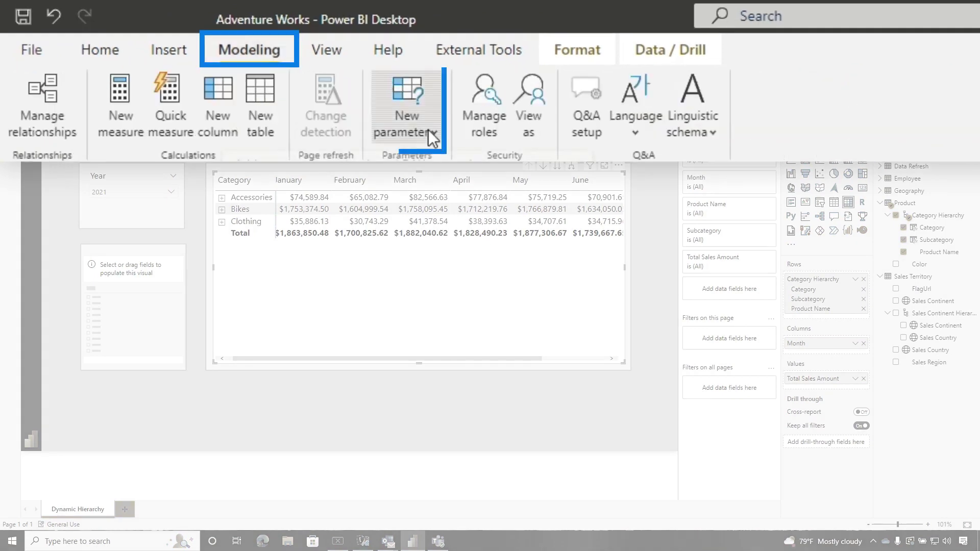
{"action": "left_click", "coordinate": [427, 134]}
{"action": "left_click", "coordinate": [422, 203]}
{"action": "key", "text": "Tab"}
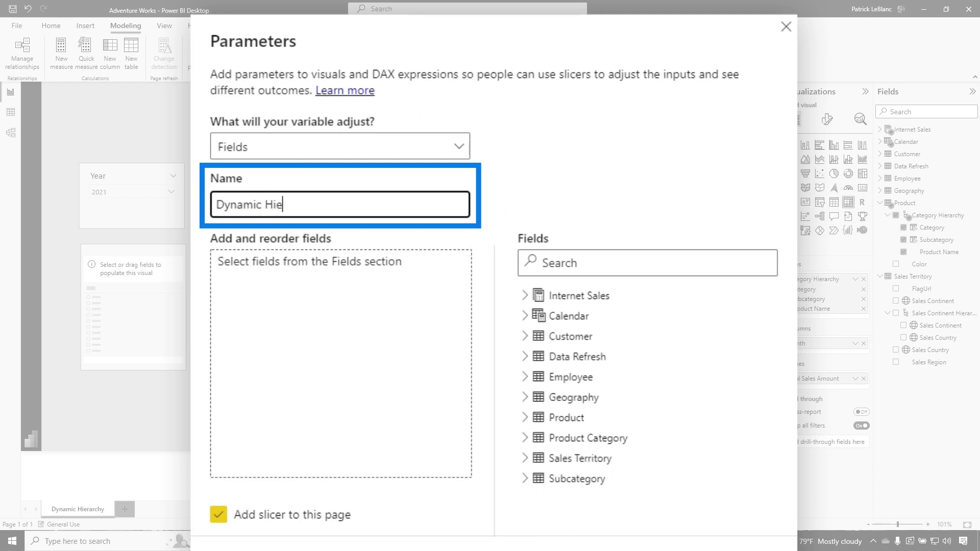
{"action": "type", "text": "Dynamic Hierarchy"}
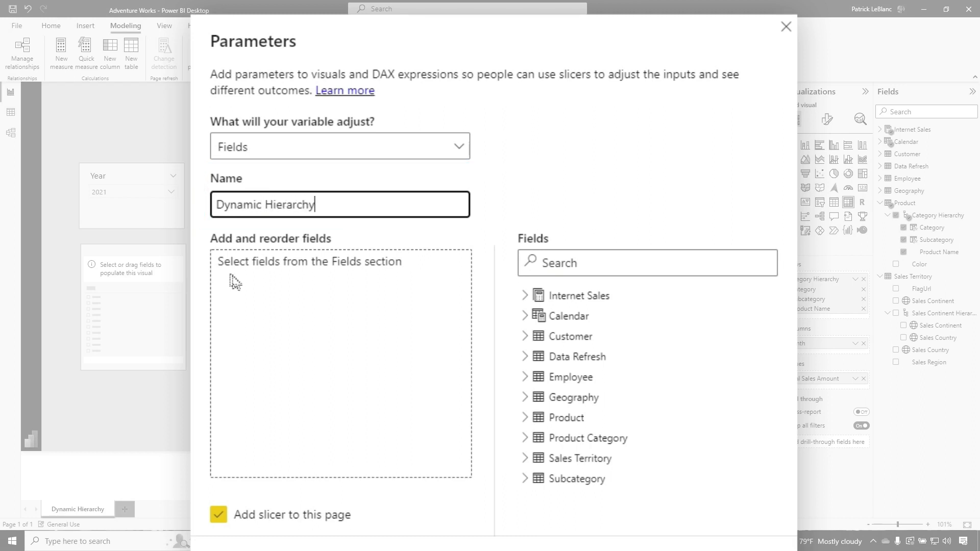
Step: Add Category, Subcategory and Product Name from Category Hierarchy to the parameter
{"action": "left_click", "coordinate": [524, 438]}
{"action": "left_click", "coordinate": [525, 438]}
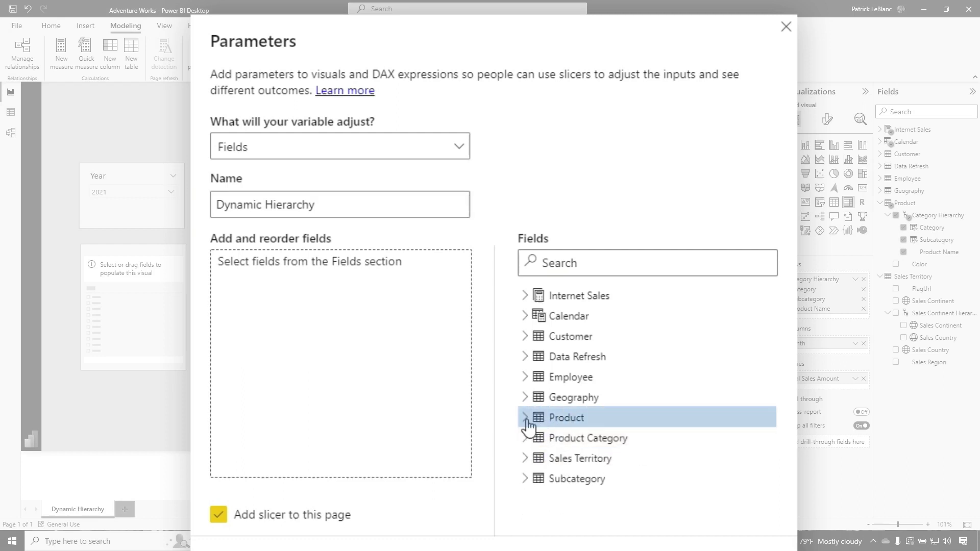
{"action": "left_click", "coordinate": [524, 418]}
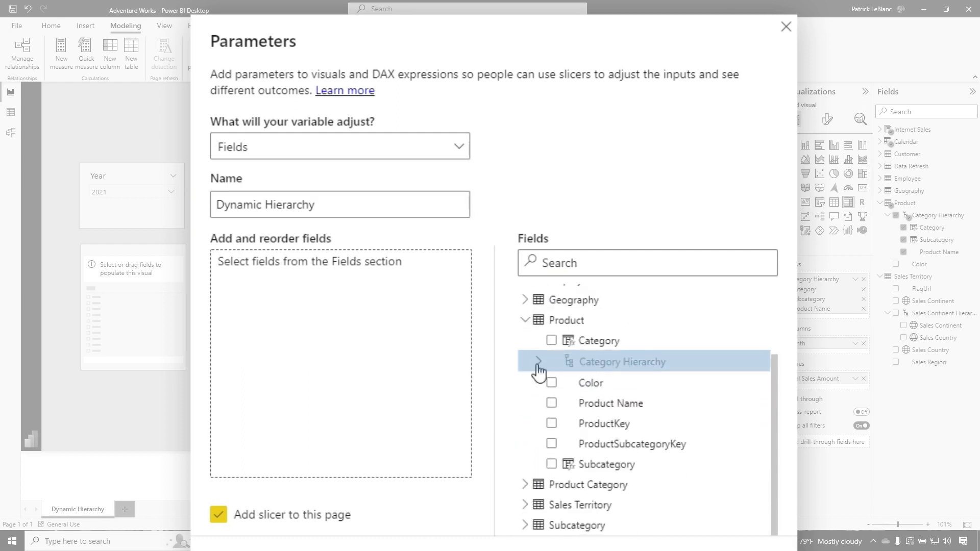
{"action": "left_click", "coordinate": [539, 363]}
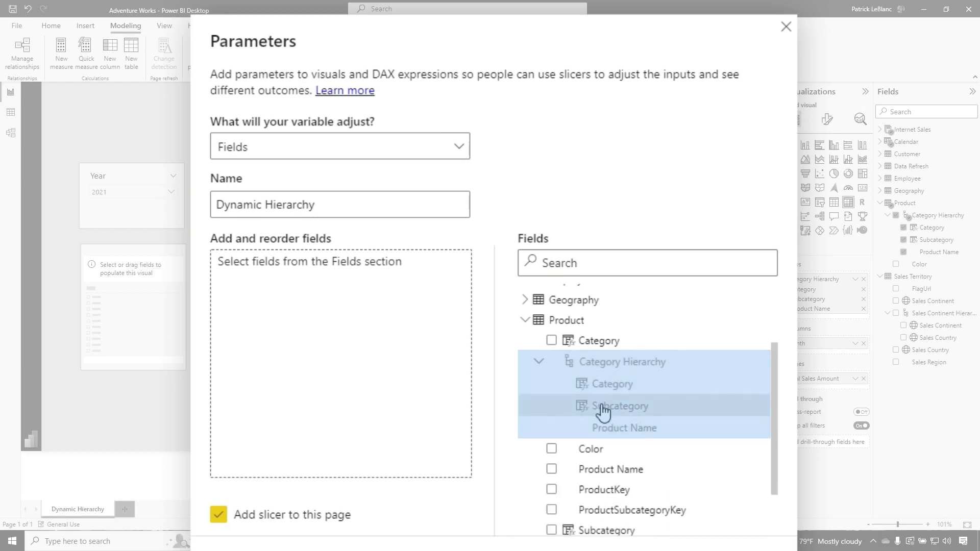
{"action": "left_click_drag", "start_coordinate": [566, 341], "coordinate": [271, 281]}
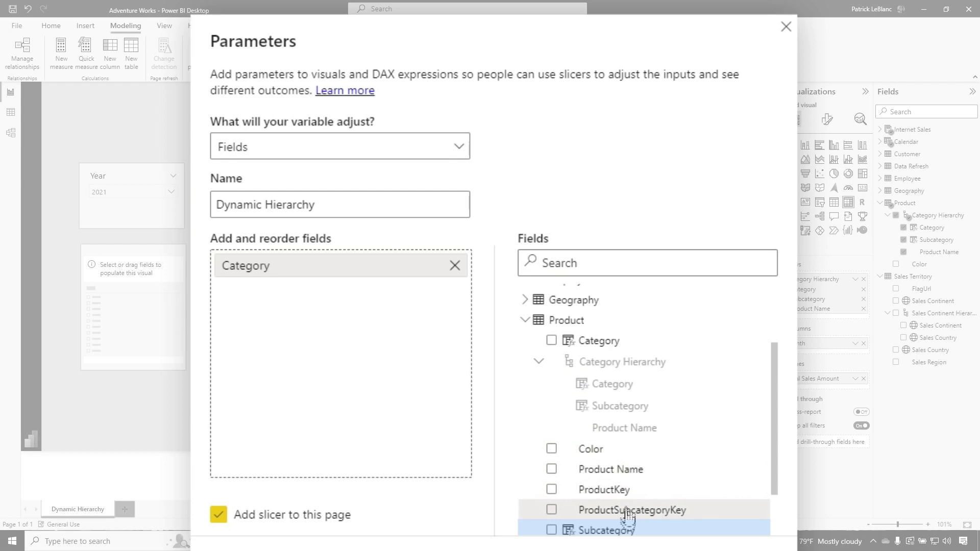
{"action": "left_click_drag", "start_coordinate": [623, 533], "coordinate": [310, 334]}
{"action": "left_click_drag", "start_coordinate": [610, 469], "coordinate": [357, 347]}
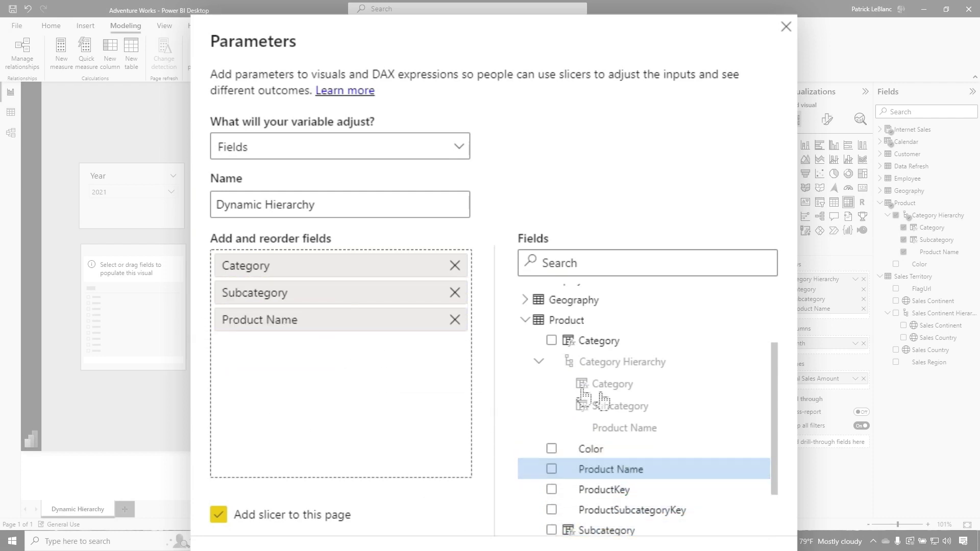
Step: Add Sales Continent and Sales Country to the parameter and turn off Add slicer to this page
{"action": "left_click", "coordinate": [525, 321]}
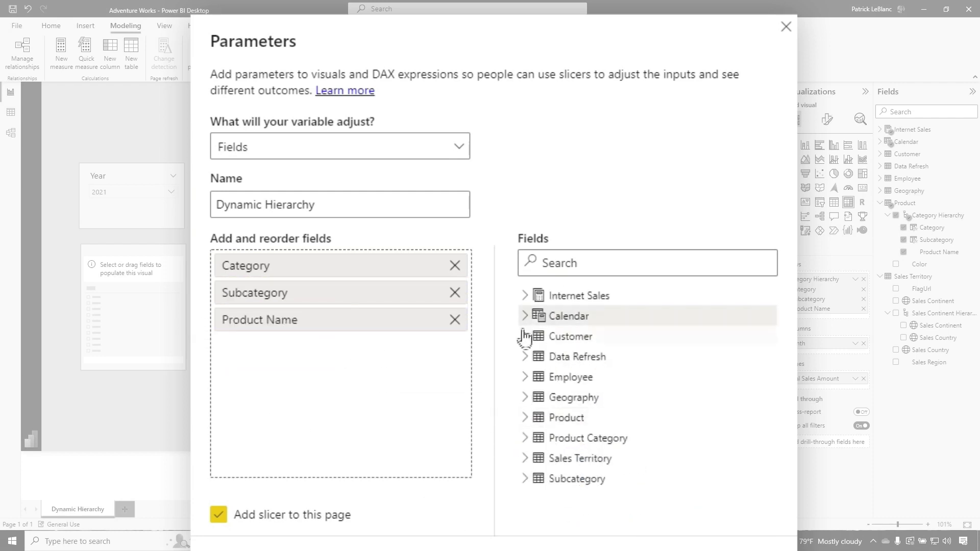
{"action": "left_click", "coordinate": [525, 458]}
{"action": "scroll", "coordinate": [569, 416], "scroll_direction": "down", "scroll_amount": 1}
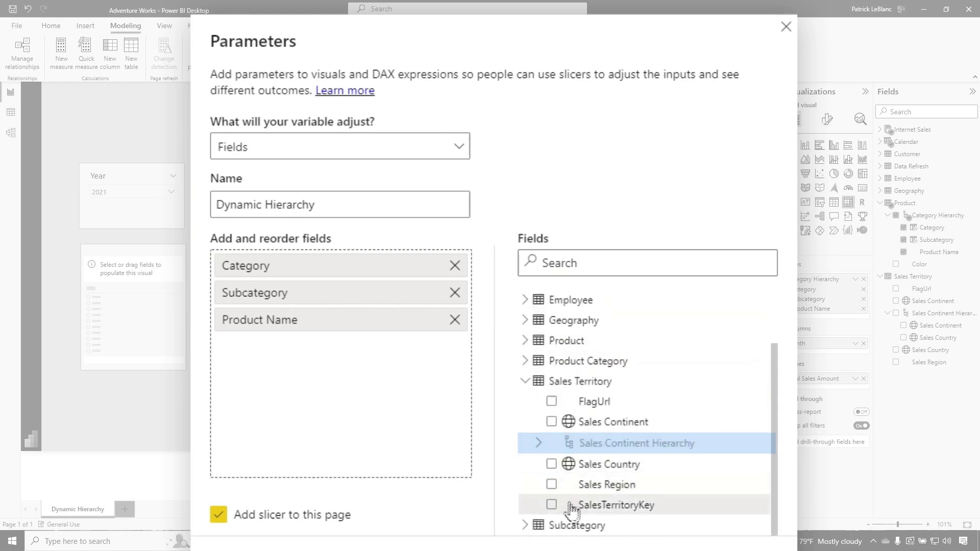
{"action": "left_click", "coordinate": [538, 443]}
{"action": "scroll", "coordinate": [626, 431], "scroll_direction": "down", "scroll_amount": 1}
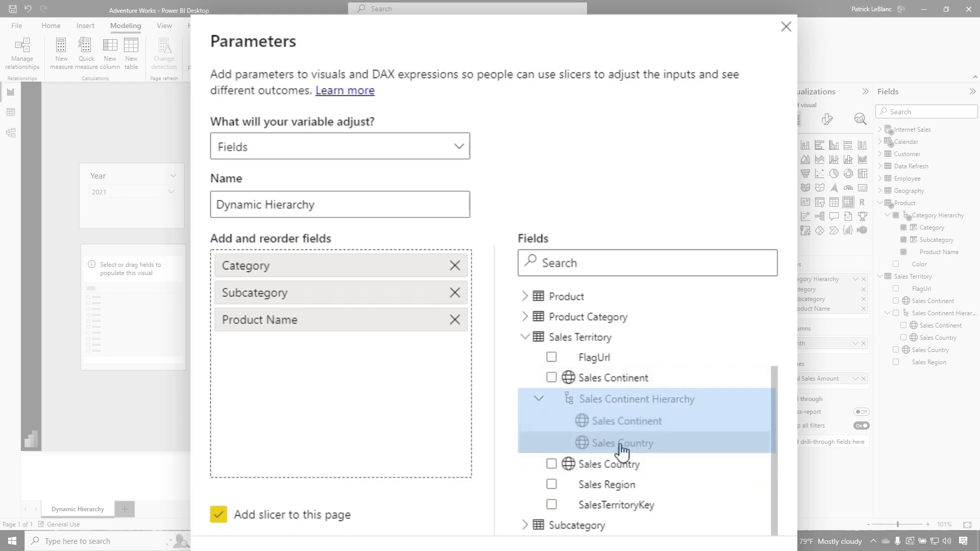
{"action": "left_click_drag", "start_coordinate": [617, 382], "coordinate": [352, 372]}
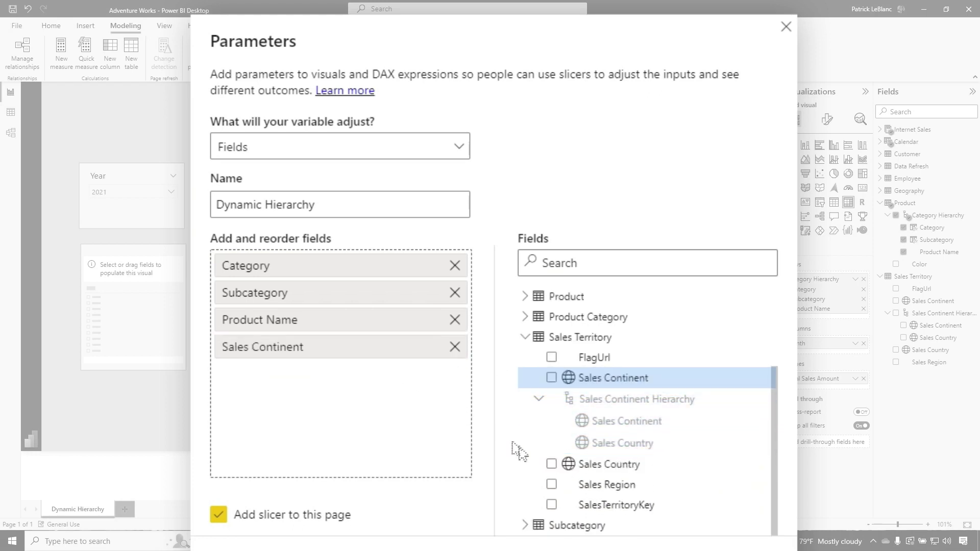
{"action": "left_click_drag", "start_coordinate": [592, 464], "coordinate": [335, 390]}
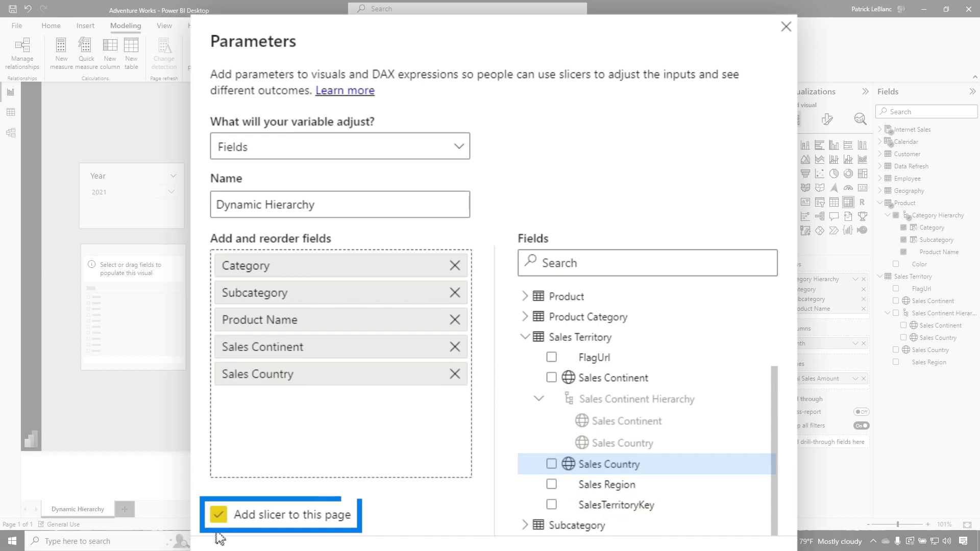
{"action": "left_click", "coordinate": [219, 514]}
Step: Create the parameter and put Dynamic Hierarchy into the empty slicer's Field well
{"action": "left_click", "coordinate": [634, 497]}
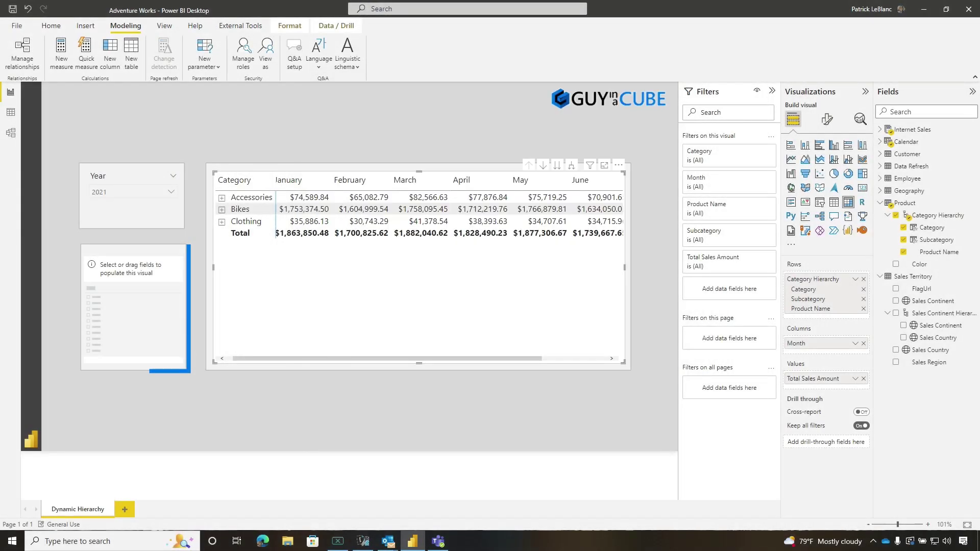
{"action": "left_click", "coordinate": [163, 312]}
{"action": "left_click_drag", "start_coordinate": [937, 190], "coordinate": [824, 279]}
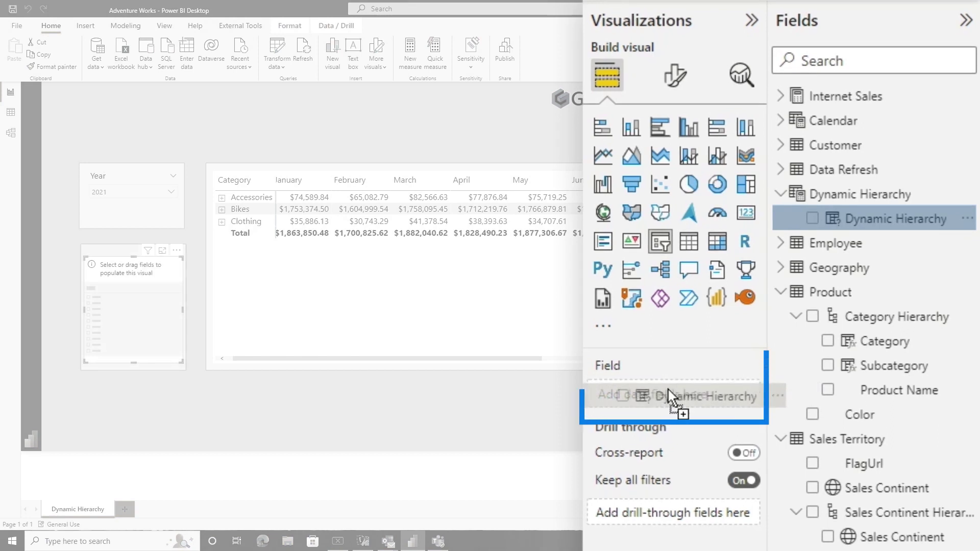
{"action": "left_click_drag", "start_coordinate": [670, 397], "coordinate": [670, 397]}
Step: Replace Category Hierarchy with Dynamic Hierarchy in the matrix rows
{"action": "left_click", "coordinate": [348, 297]}
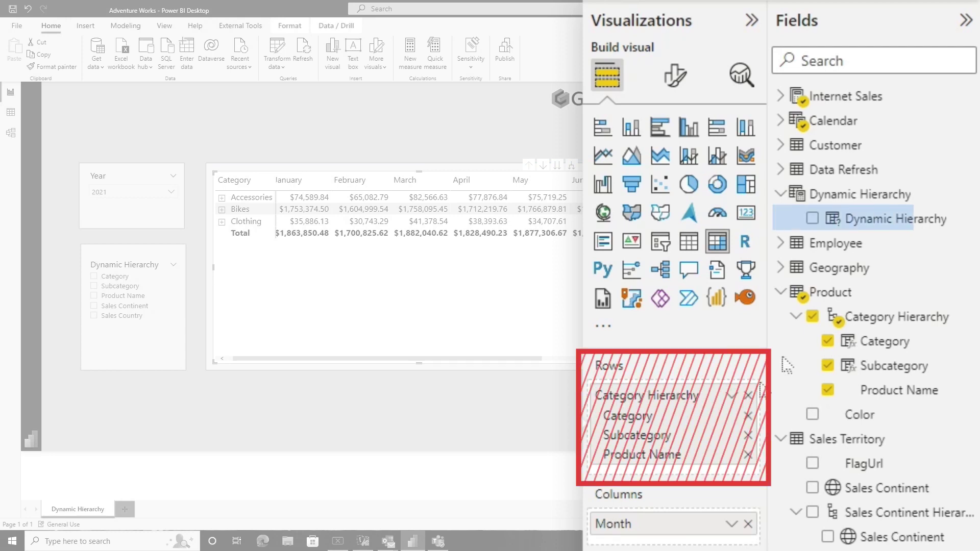
{"action": "left_click", "coordinate": [748, 397]}
{"action": "left_click_drag", "start_coordinate": [839, 224], "coordinate": [714, 402]}
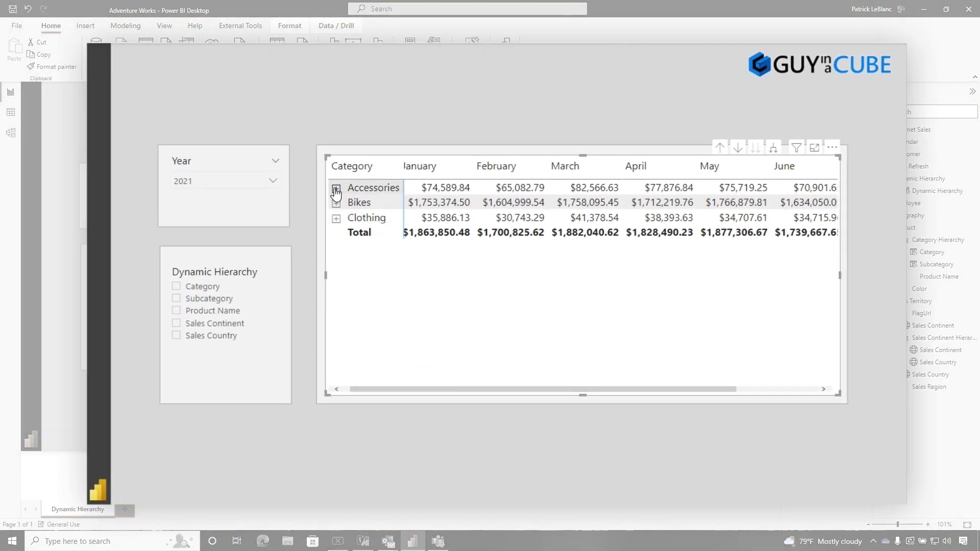
Step: Drill Accessories down through Bike Racks, Hitch Rack - 4-Bike and Europe, then collapse it
{"action": "left_click", "coordinate": [336, 189]}
{"action": "left_click", "coordinate": [342, 202]}
{"action": "left_click", "coordinate": [348, 218]}
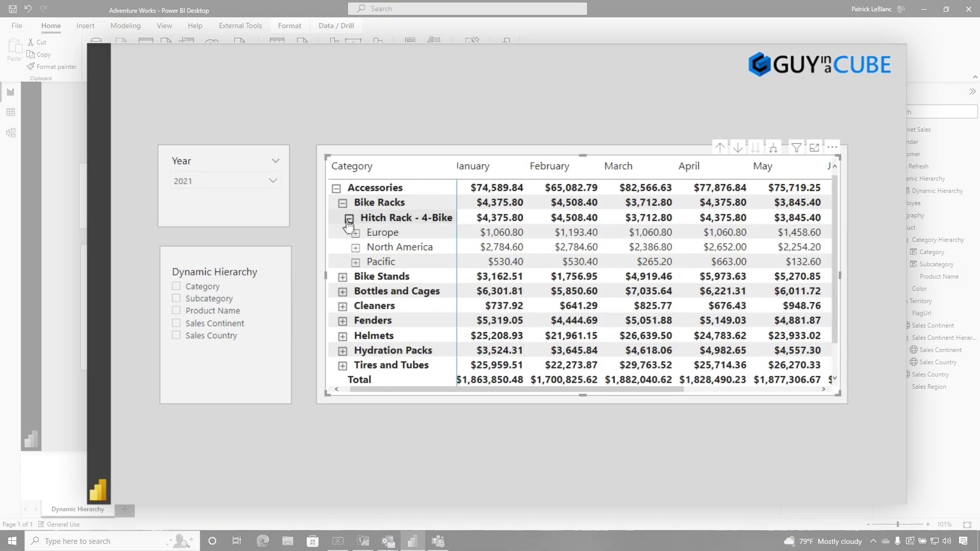
{"action": "left_click", "coordinate": [355, 232]}
{"action": "left_click", "coordinate": [336, 189]}
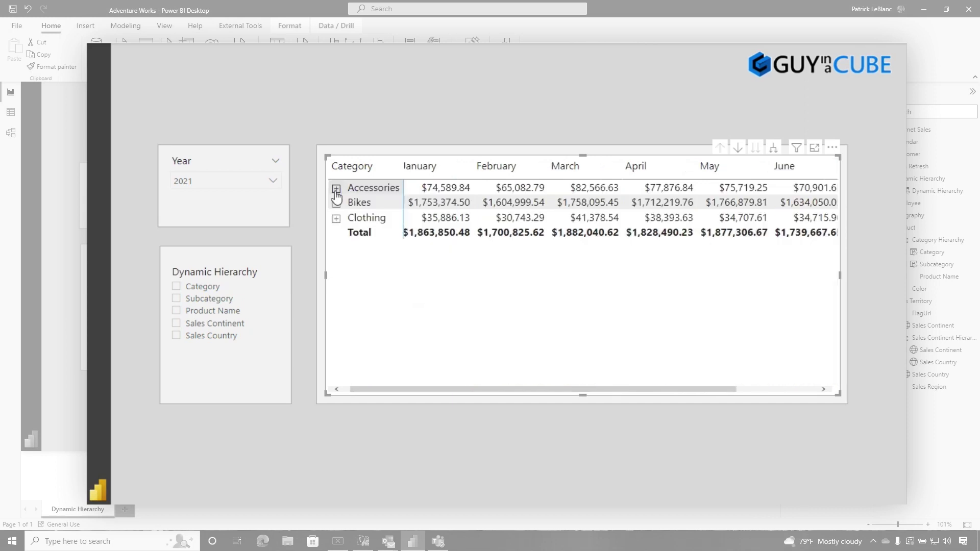
Step: Check Category and Subcategory in the slicer, browse Accessories, then clear it and pick Sales Continent fields
{"action": "left_click", "coordinate": [210, 287]}
{"action": "left_click", "coordinate": [212, 299]}
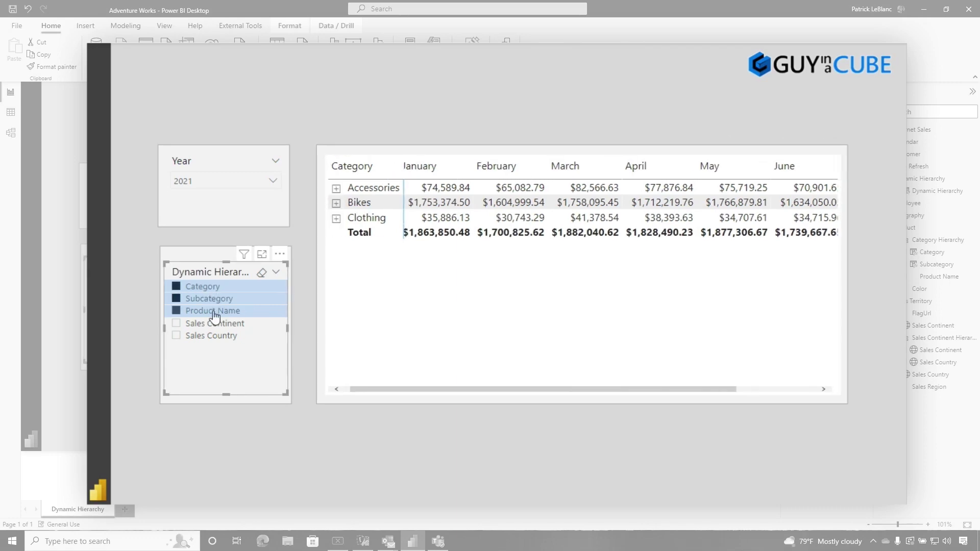
{"action": "left_click", "coordinate": [336, 188]}
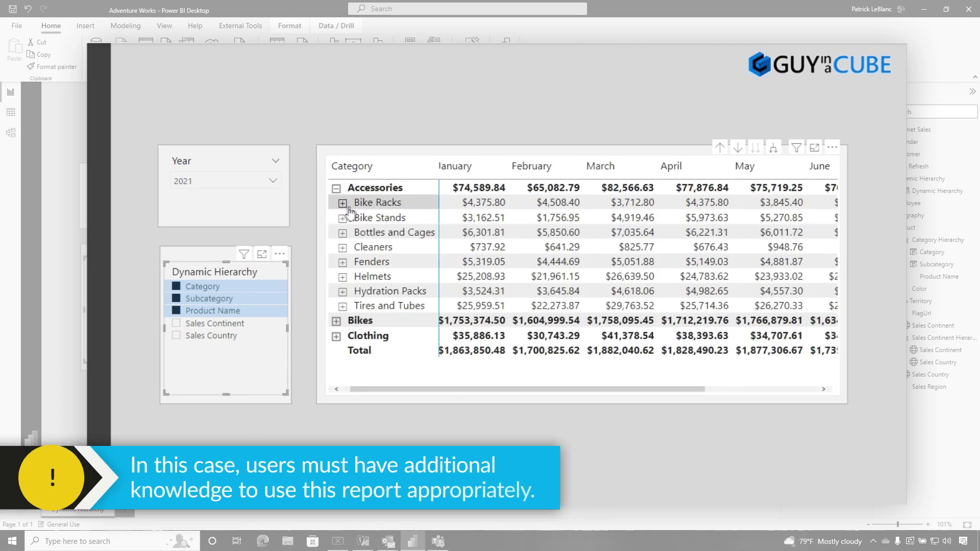
{"action": "left_click", "coordinate": [342, 204]}
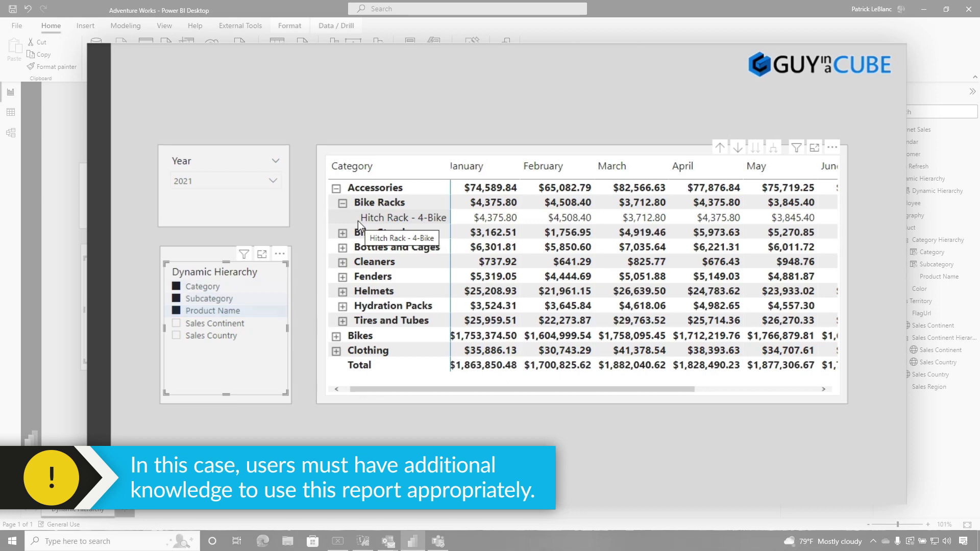
{"action": "left_click", "coordinate": [336, 188]}
{"action": "left_click", "coordinate": [290, 372]}
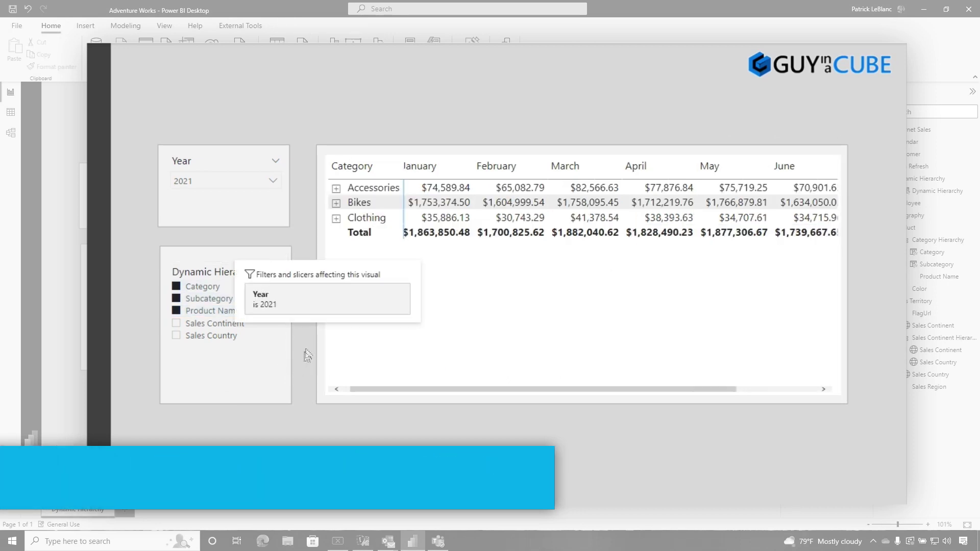
{"action": "left_click", "coordinate": [261, 273]}
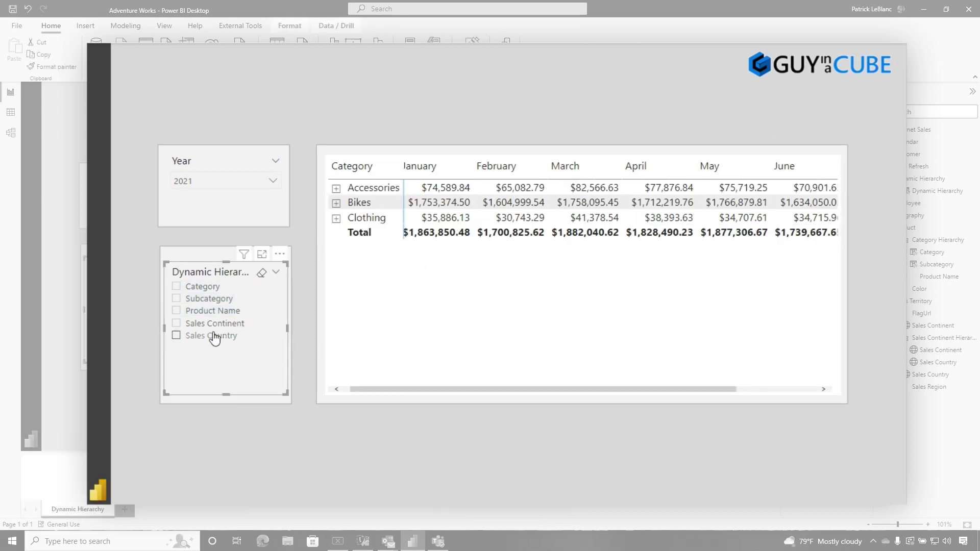
{"action": "left_click", "coordinate": [179, 325]}
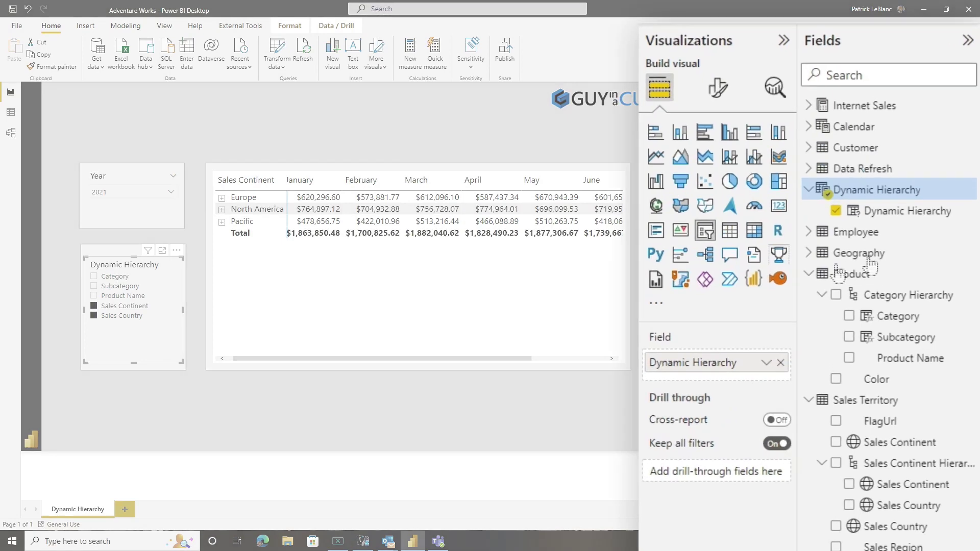
Step: Select the Dynamic Hierarchy table to show its five NAMEOF tuples in the formula bar
{"action": "left_click", "coordinate": [867, 190]}
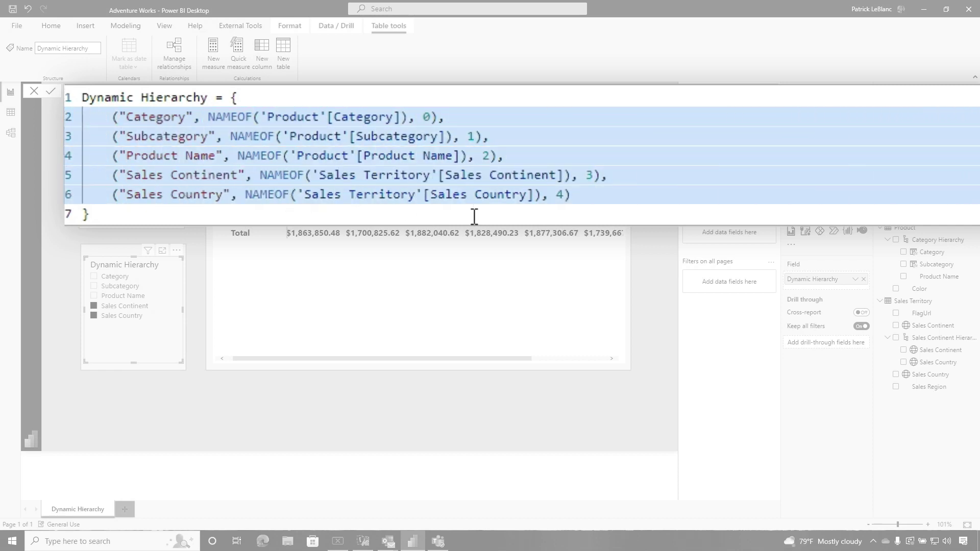
Step: Append , "Product Hierarchy" to the Category, Subcategory and Product Name tuples and apply
{"action": "left_click", "coordinate": [434, 117]}
{"action": "type", "text": ", "}
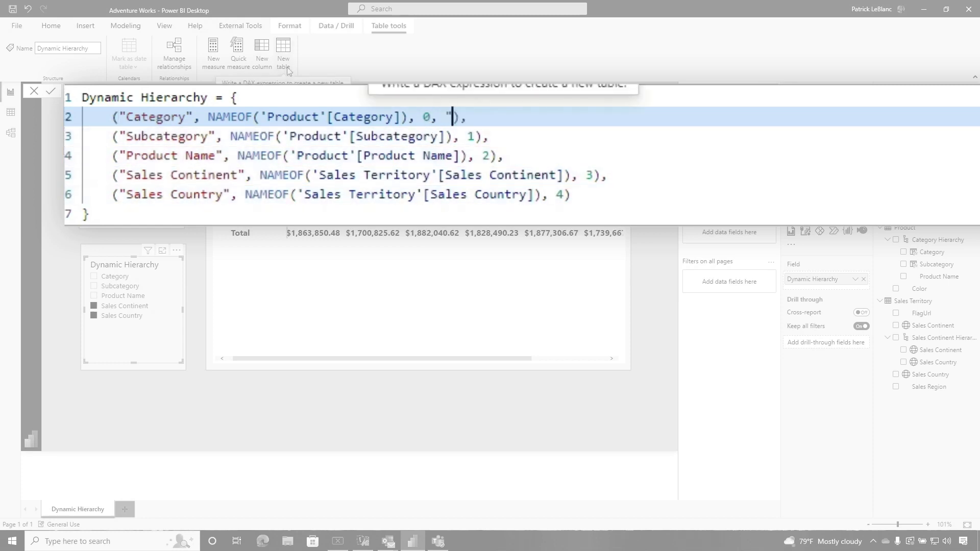
{"action": "type", "text": "\"Product Hierarchy\""}
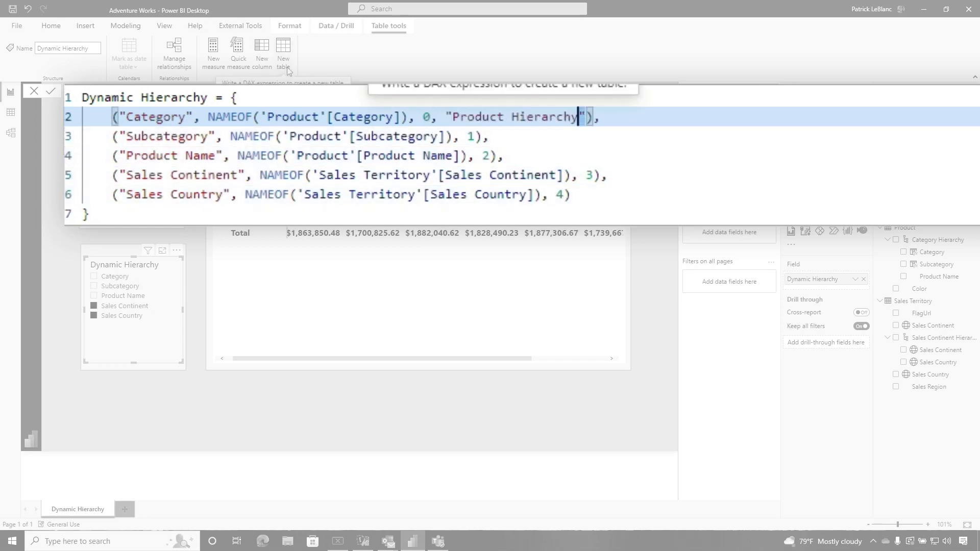
{"action": "key", "text": "shift+Left"}
{"action": "key", "text": "shift+Left"}
{"action": "key", "text": "shift+Left"}
{"action": "key", "text": "shift+Left"}
{"action": "key", "text": "shift+Left"}
{"action": "key", "text": "shift+Left"}
{"action": "key", "text": "shift+Left"}
{"action": "key", "text": "shift+Left"}
{"action": "key", "text": "shift+Left"}
{"action": "key", "text": "shift+Left"}
{"action": "key", "text": "shift+Left"}
{"action": "key", "text": "shift+Left"}
{"action": "key", "text": "shift+Left"}
{"action": "key", "text": "shift+Left"}
{"action": "key", "text": "shift+Left"}
{"action": "key", "text": "shift+Left"}
{"action": "key", "text": "shift+Left"}
{"action": "key", "text": "shift+Left"}
{"action": "key", "text": "shift+Left"}
{"action": "key", "text": "shift+Left"}
{"action": "key", "text": "ctrl+c"}
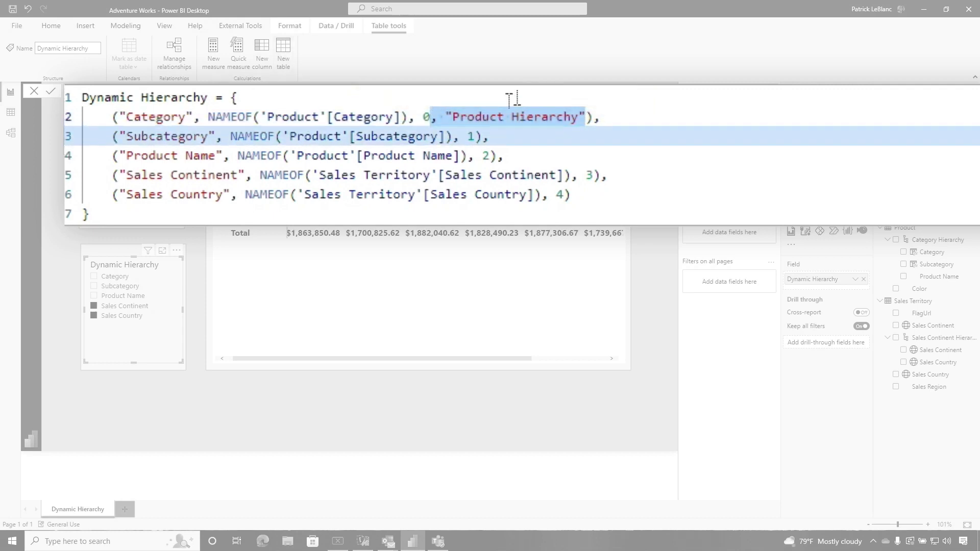
{"action": "left_click", "coordinate": [478, 136]}
{"action": "key", "text": "ctrl+v"}
{"action": "left_click", "coordinate": [488, 156]}
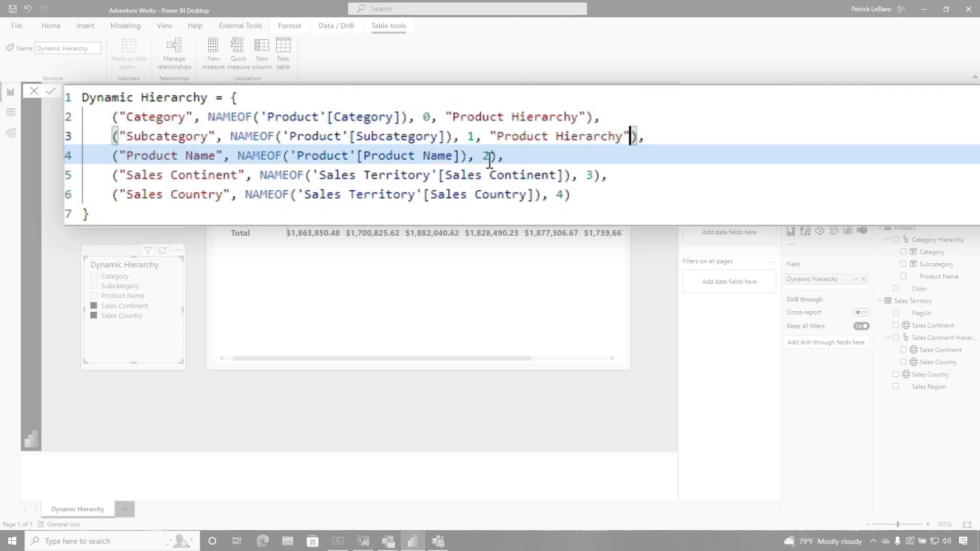
{"action": "left_click", "coordinate": [49, 92]}
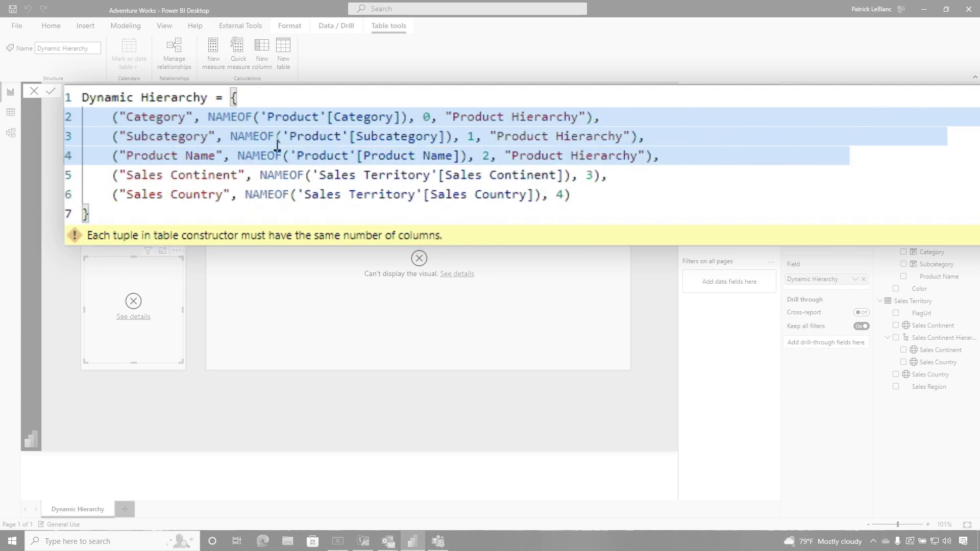
Step: Append , "Sales Continent Hierarchy" to the Sales Continent and Sales Country tuples and commit
{"action": "left_click", "coordinate": [593, 175]}
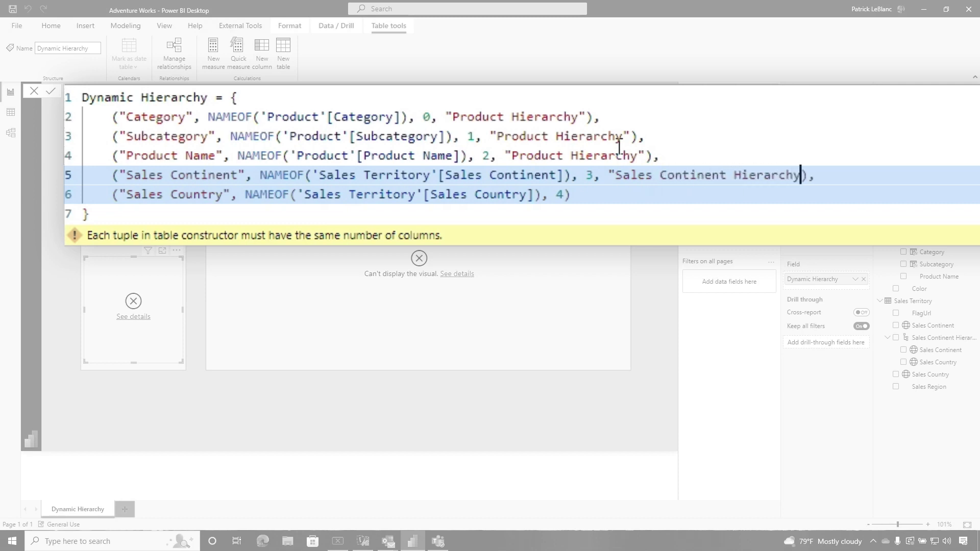
{"action": "key", "text": "ctrl+shift+Left"}
{"action": "key", "text": "ctrl+shift+Left"}
{"action": "key", "text": "ctrl+shift+Left"}
{"action": "key", "text": "ctrl+shift+Left"}
{"action": "key", "text": "ctrl+c"}
{"action": "key", "text": "Down"}
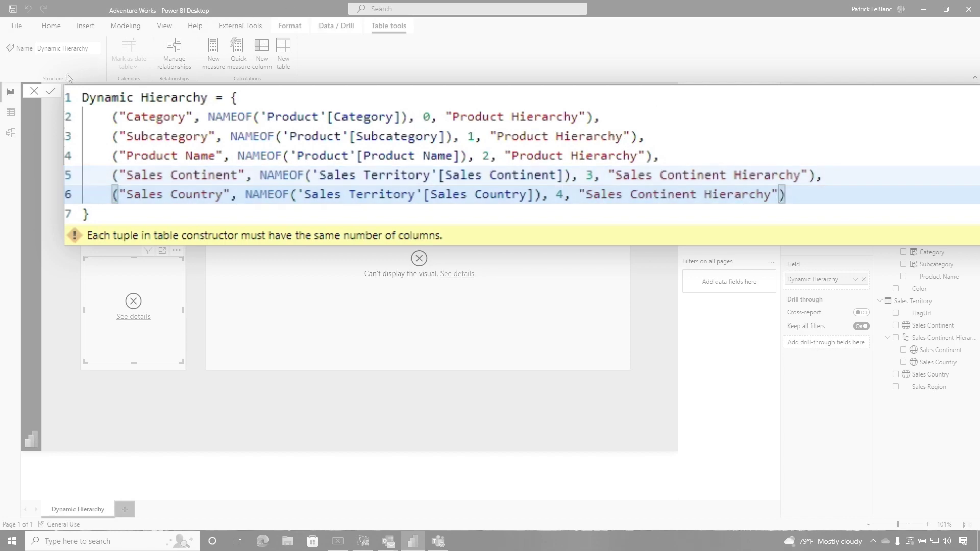
{"action": "left_click", "coordinate": [50, 91]}
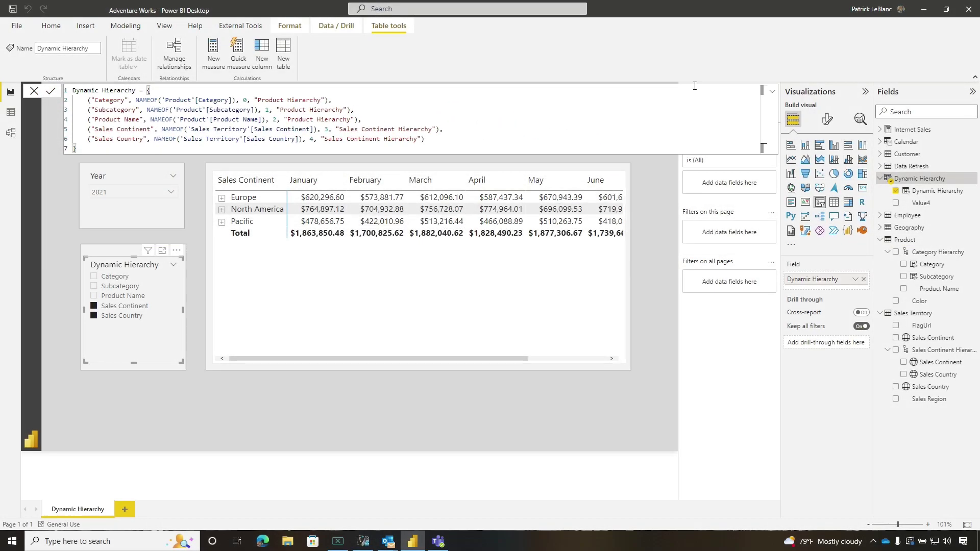
Step: Add Value4 above Dynamic Hierarchy in the slicer's Field well to group fields under hierarchy headings
{"action": "left_click", "coordinate": [770, 93]}
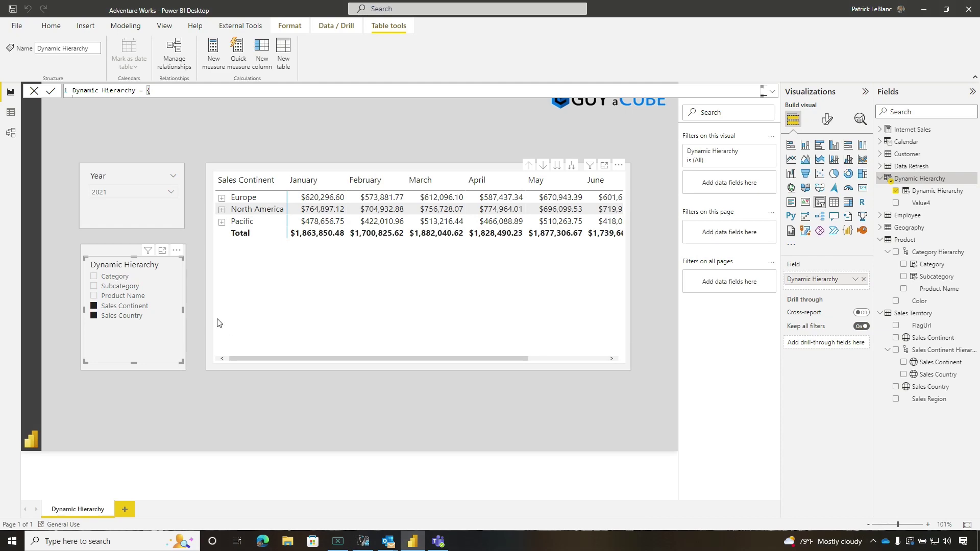
{"action": "left_click", "coordinate": [131, 312]}
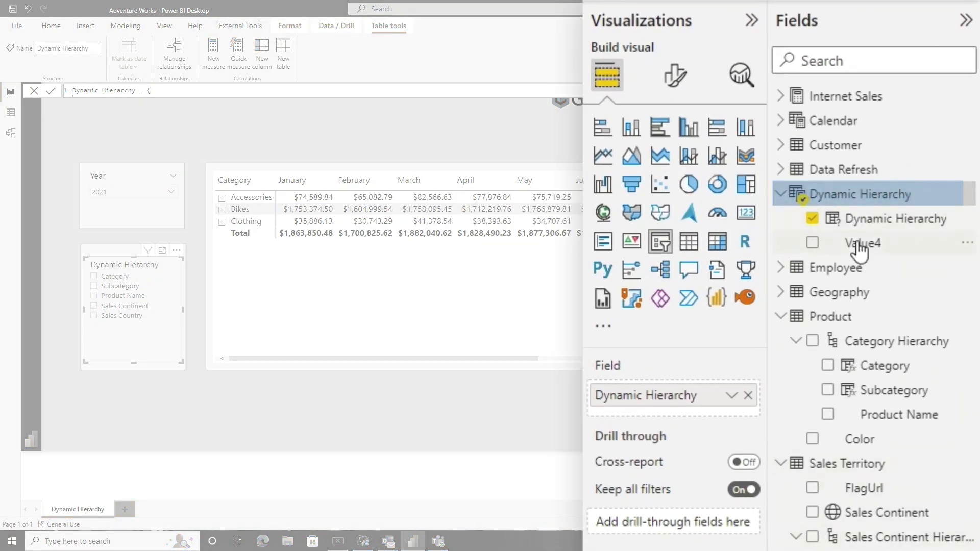
{"action": "left_click", "coordinate": [867, 246]}
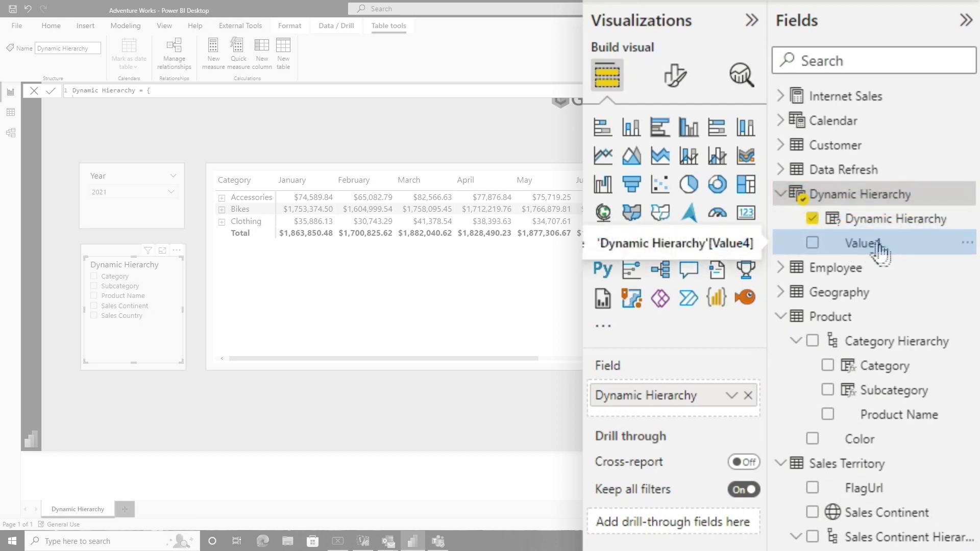
{"action": "mouse_move", "coordinate": [872, 261]}
{"action": "left_mouse_down"}
{"action": "mouse_move", "coordinate": [796, 248]}
{"action": "mouse_move", "coordinate": [681, 373]}
{"action": "mouse_move", "coordinate": [673, 401]}
{"action": "mouse_move", "coordinate": [663, 393]}
{"action": "left_mouse_up"}
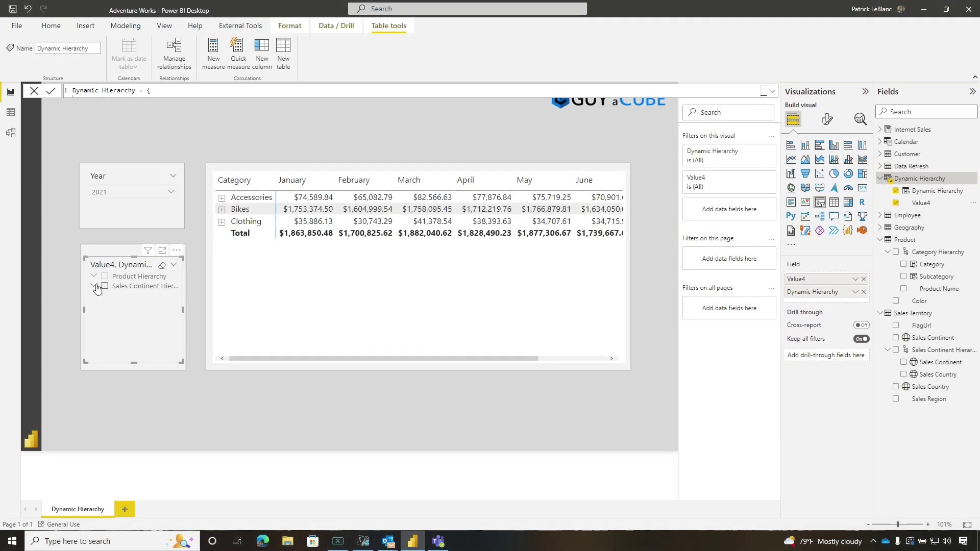
{"action": "left_click", "coordinate": [92, 286]}
{"action": "left_click", "coordinate": [93, 276]}
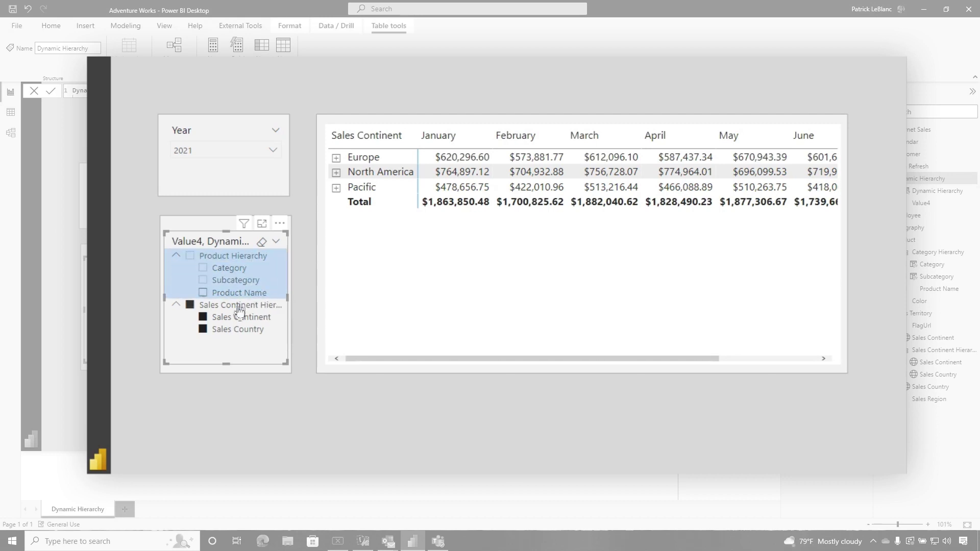
Step: Show Product Hierarchy in the matrix, expanding Accessories and Bike Racks, then collapse Accessories
{"action": "left_click", "coordinate": [189, 258]}
{"action": "left_click", "coordinate": [335, 158]}
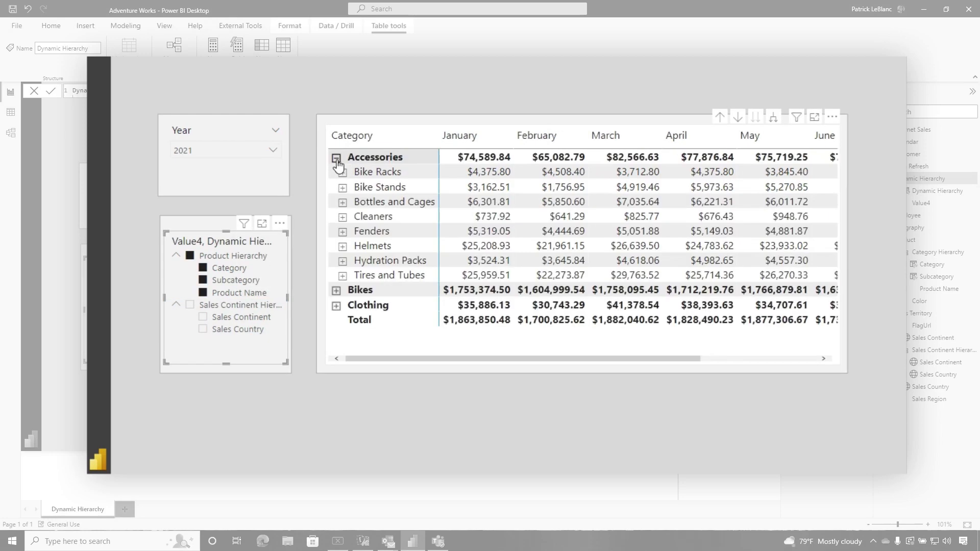
{"action": "left_click", "coordinate": [344, 174]}
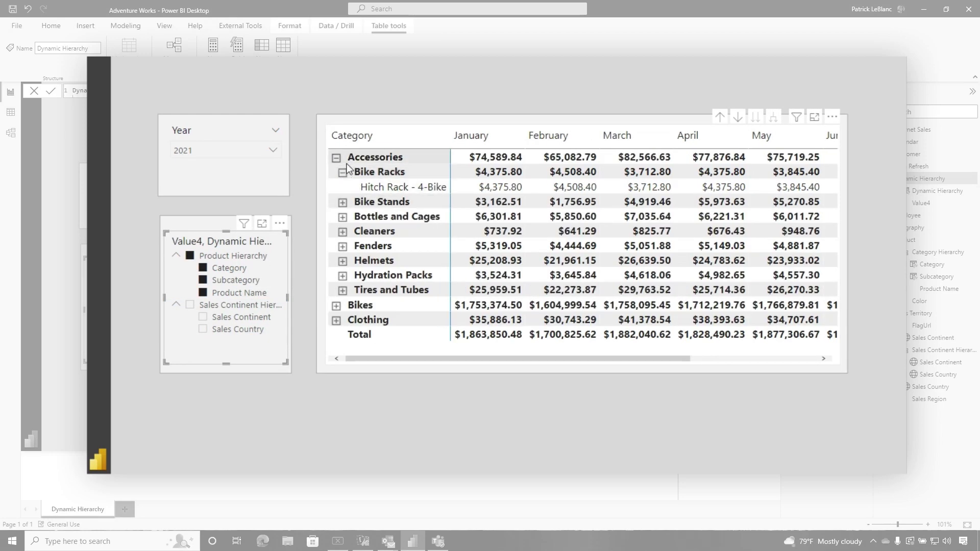
{"action": "left_click", "coordinate": [335, 157]}
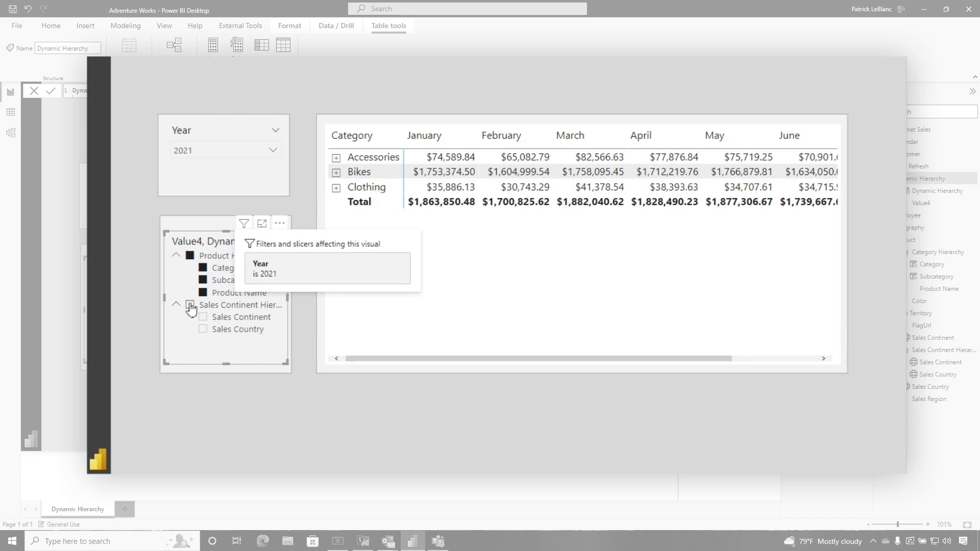
Step: Switch to Sales Continent Hierarchy and expand Europe, North America and Pacific into countries
{"action": "left_click", "coordinate": [190, 305]}
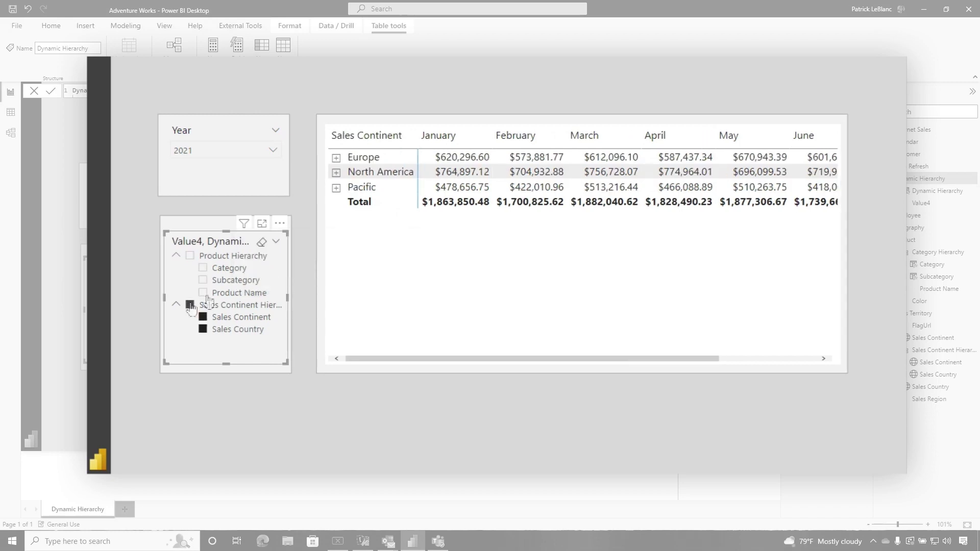
{"action": "left_click", "coordinate": [335, 158]}
{"action": "left_click", "coordinate": [336, 217]}
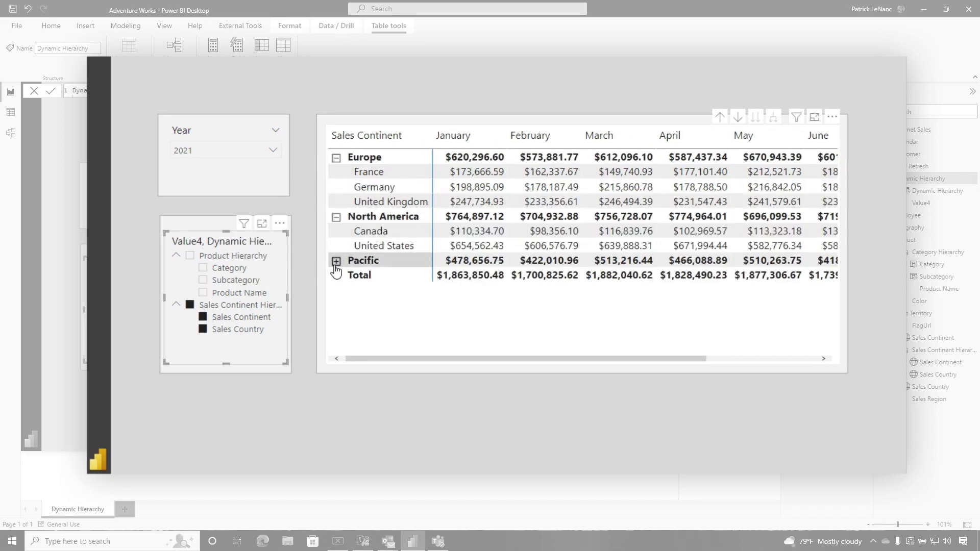
{"action": "left_click", "coordinate": [336, 261]}
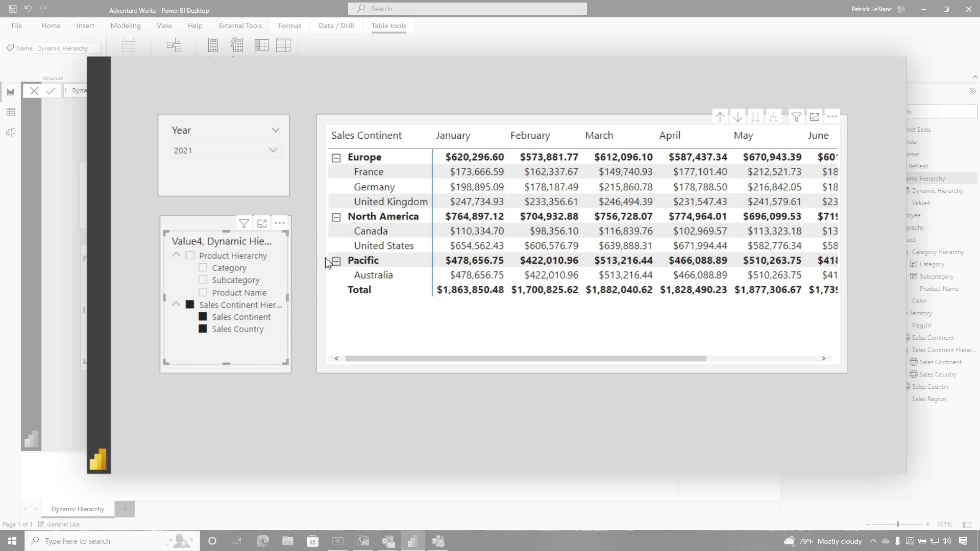